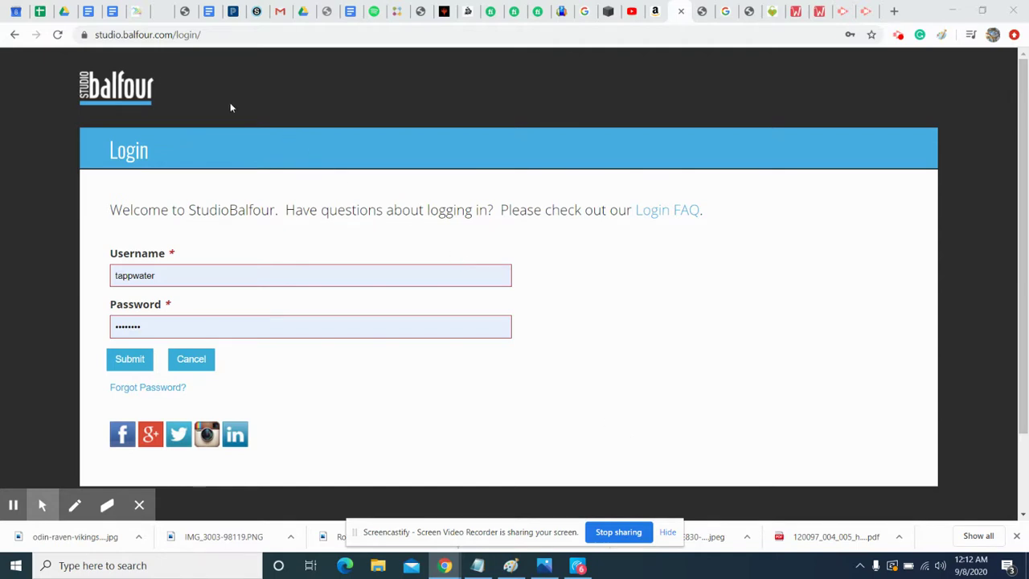
- Confirm the saved username and password and submit the Studio Balfour login form
left_click(174, 41)
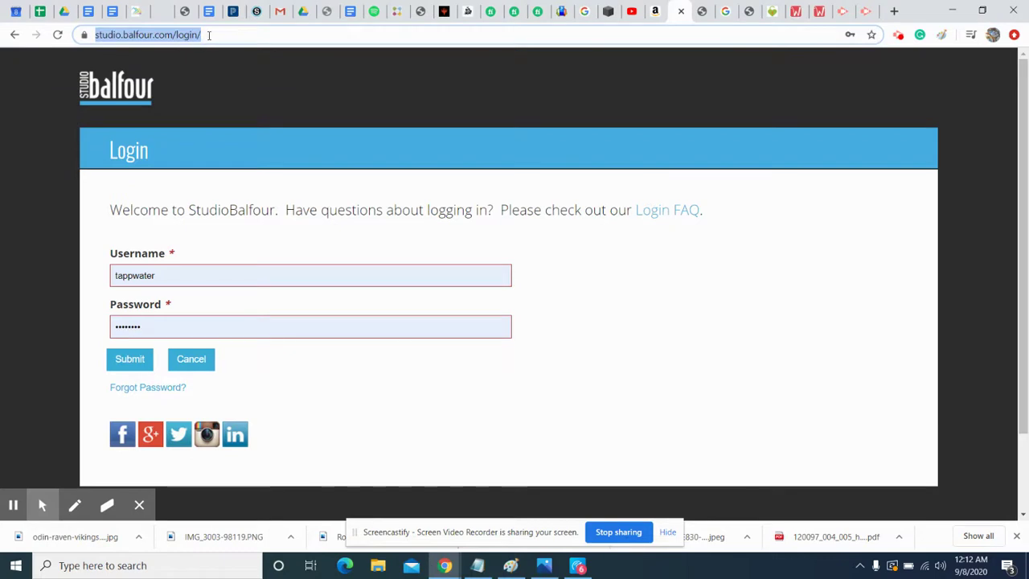
left_click(209, 36)
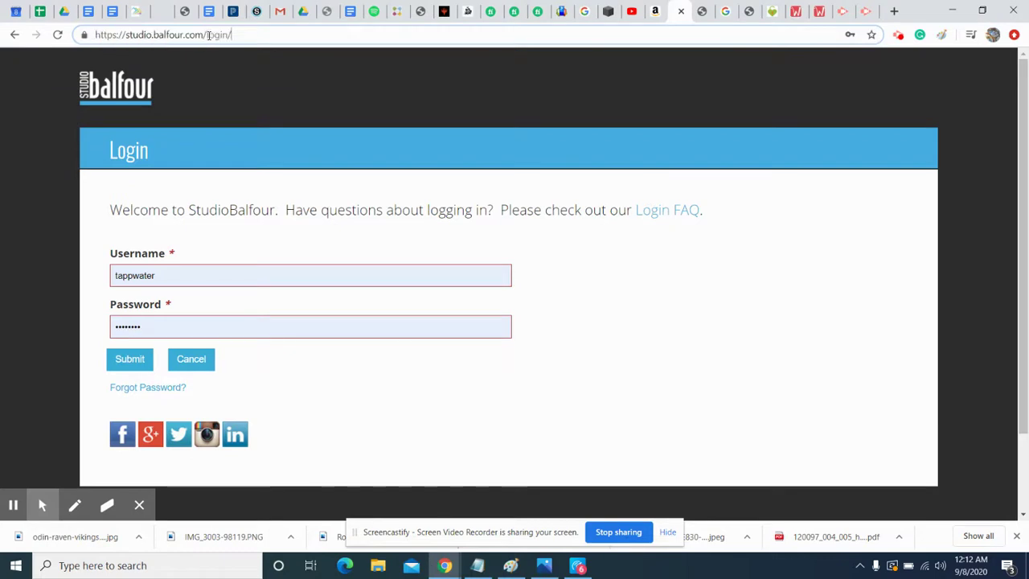
left_click(261, 273)
left_click(270, 251)
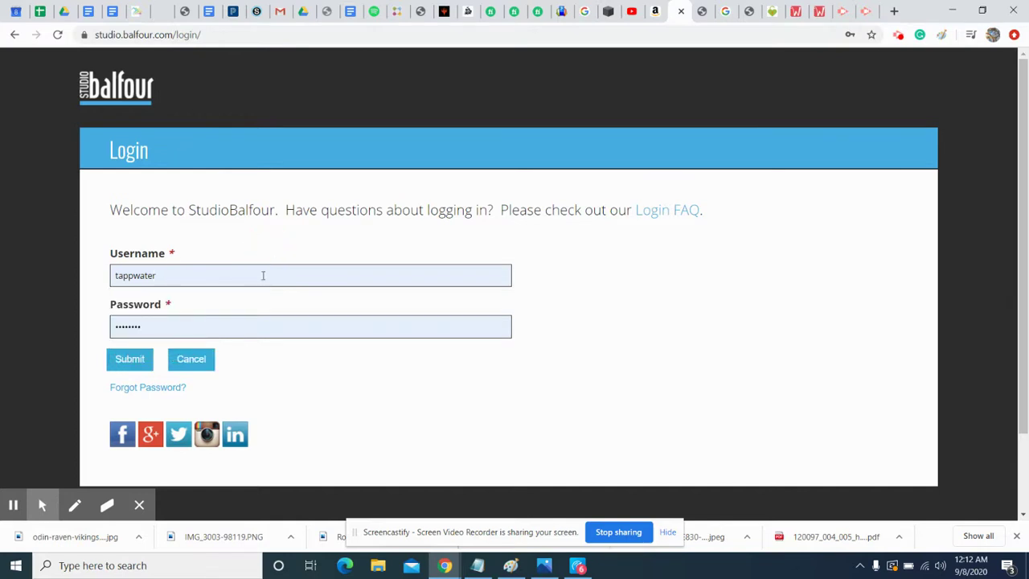
left_click(263, 275)
left_click(262, 324)
left_click(292, 378)
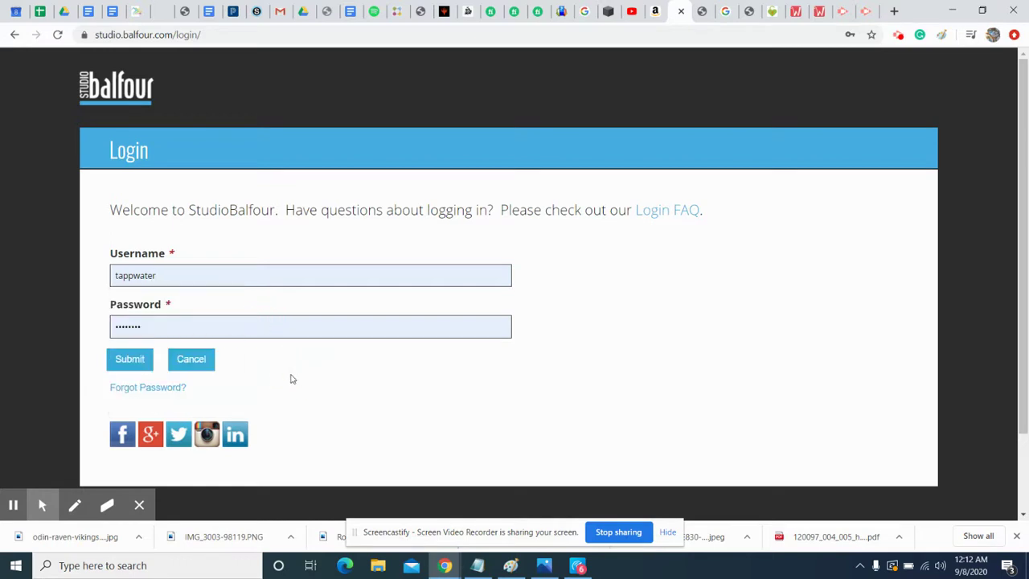
left_click(134, 366)
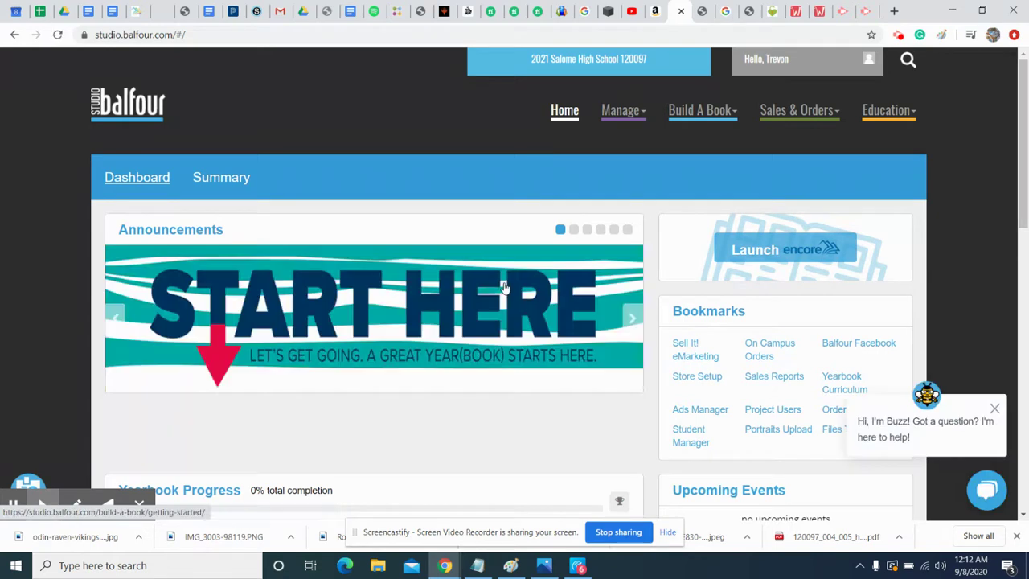
- Dismiss the Buzz chat popup and launch Encore from the dashboard
left_click(995, 409)
left_click(787, 258)
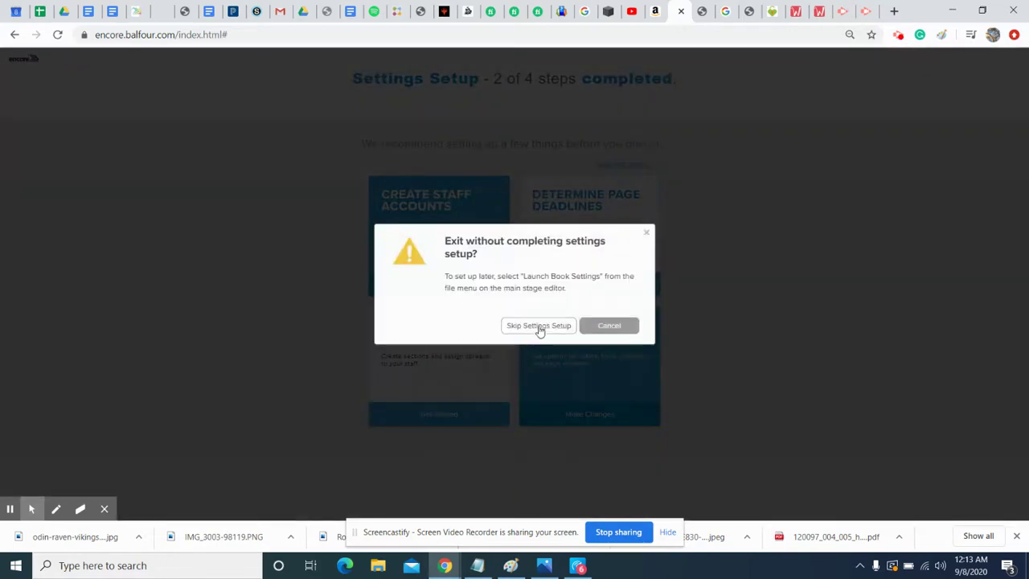
- Skip the Encore settings setup and bring up the yearbook pages list
left_click(539, 327)
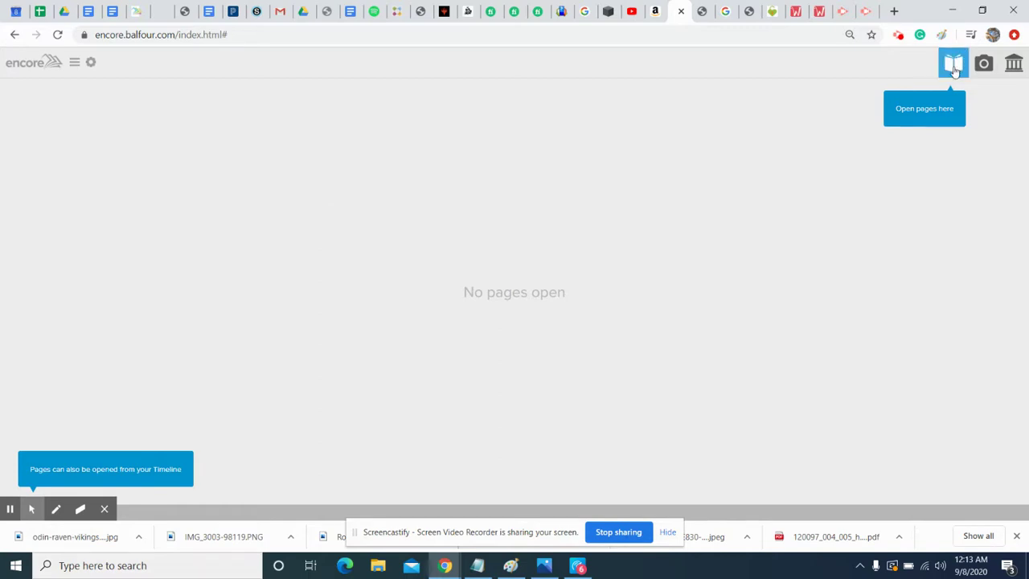
left_click(954, 69)
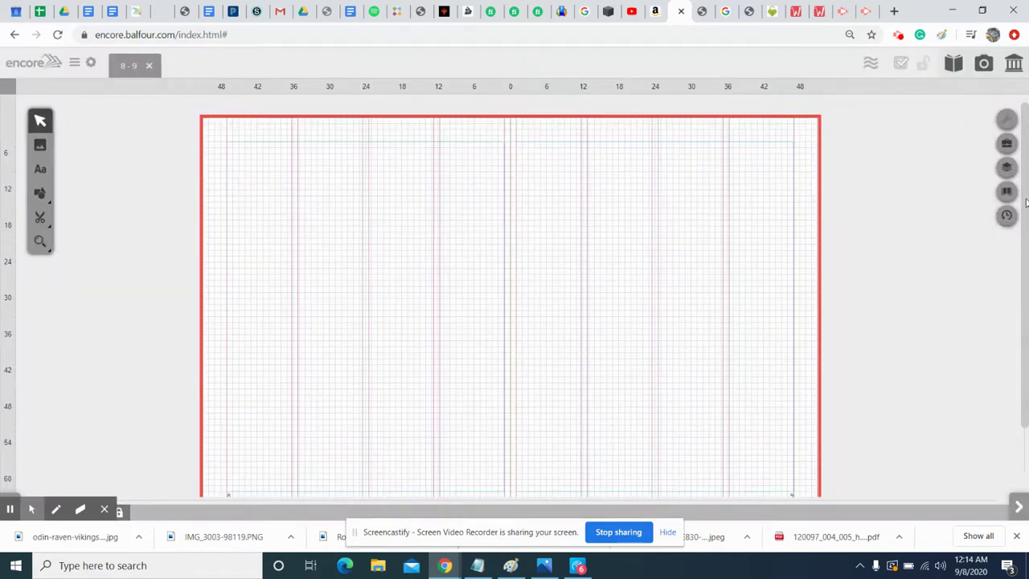
left_click_drag(1026, 203, 1026, 215)
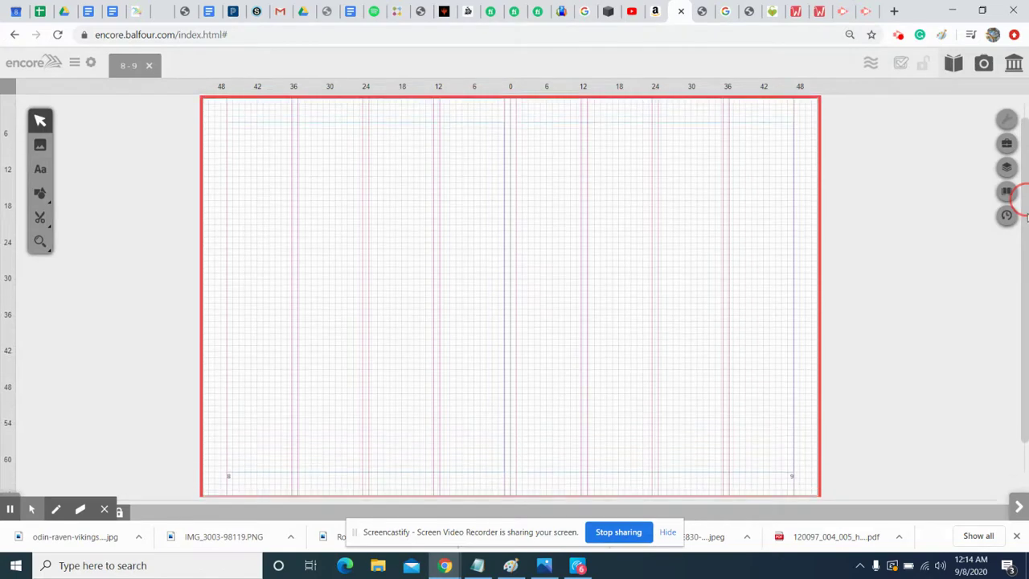
- Draw a picture box on the left page and a tall, narrow text box to its right
left_click(40, 145)
left_click_drag(281, 178, 403, 302)
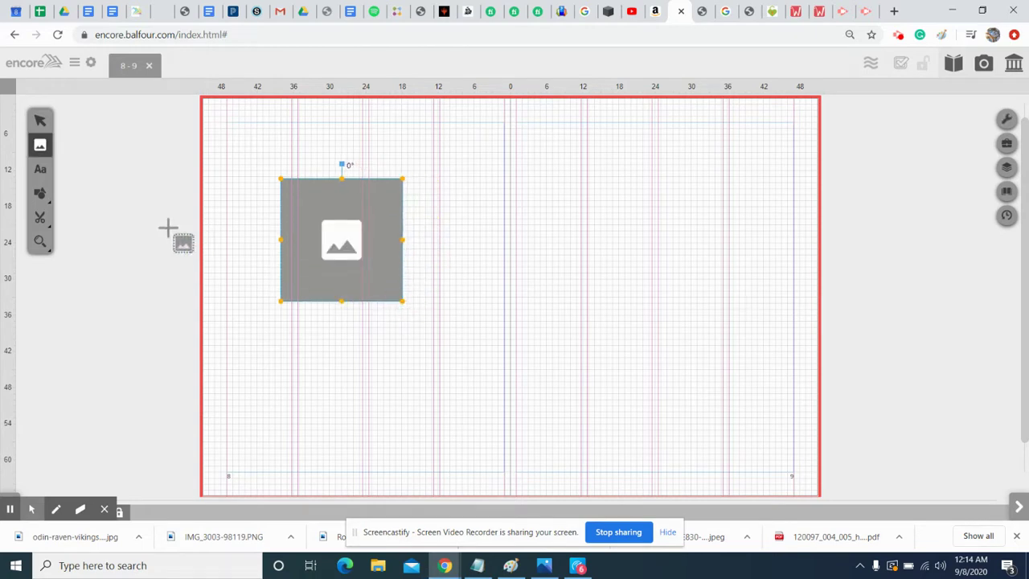
left_click(41, 170)
left_click(411, 202)
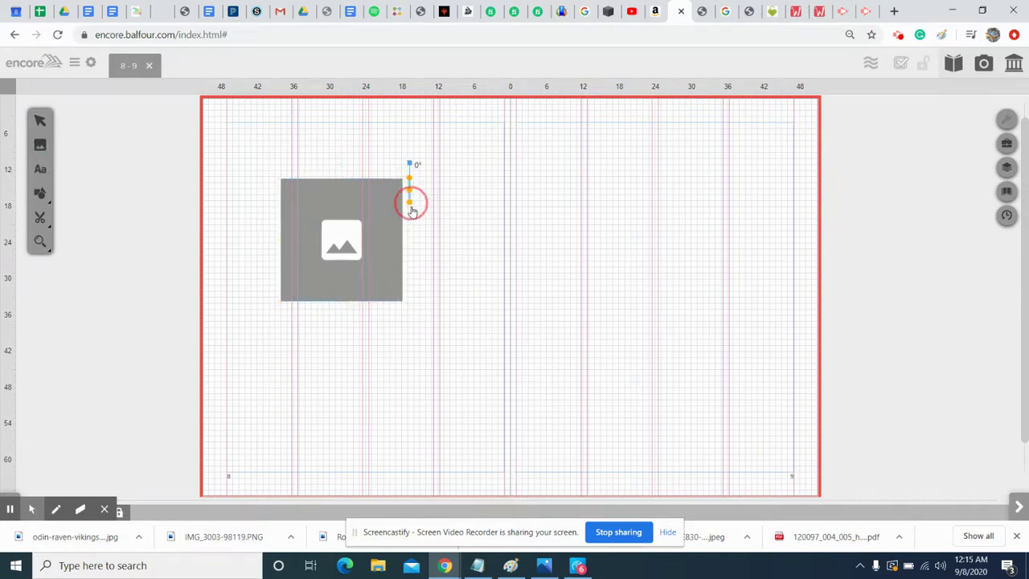
left_click_drag(410, 211, 473, 308)
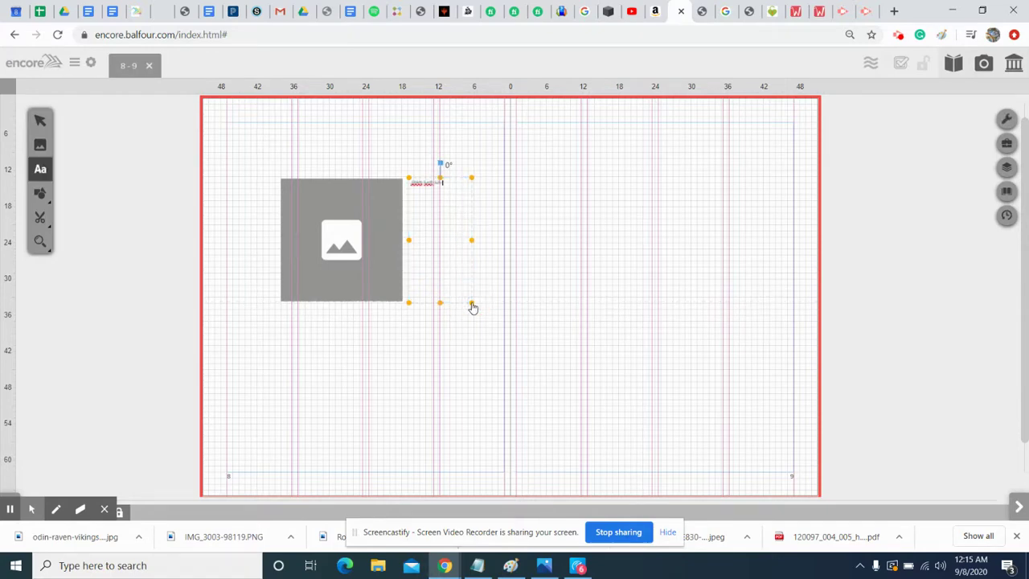
left_click(39, 194)
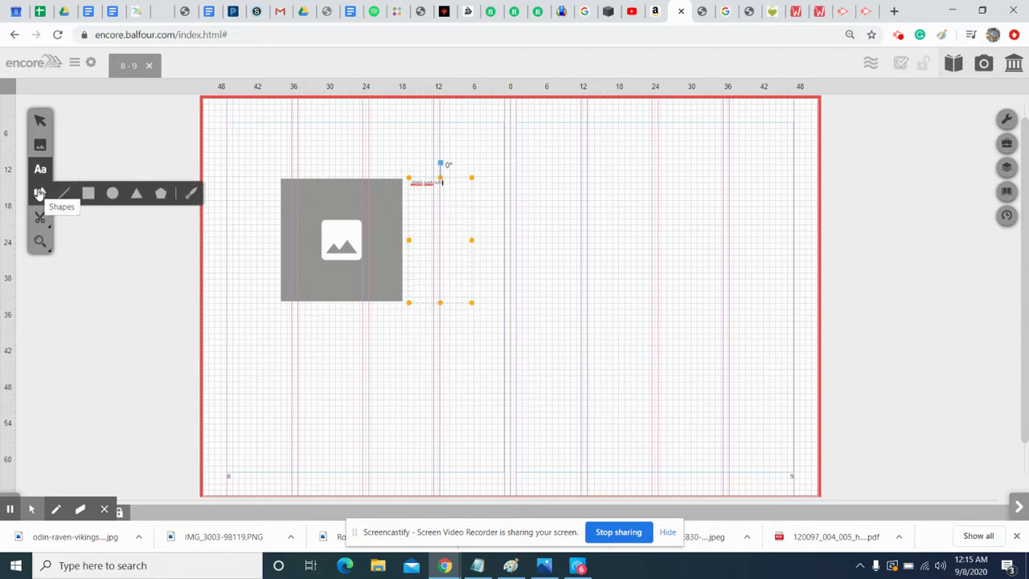
- Draw a circle below the picture box and a larger circle on the right page
left_click(111, 196)
left_click_drag(267, 312, 397, 434)
left_click(46, 199)
left_click(113, 194)
left_click_drag(597, 166, 796, 416)
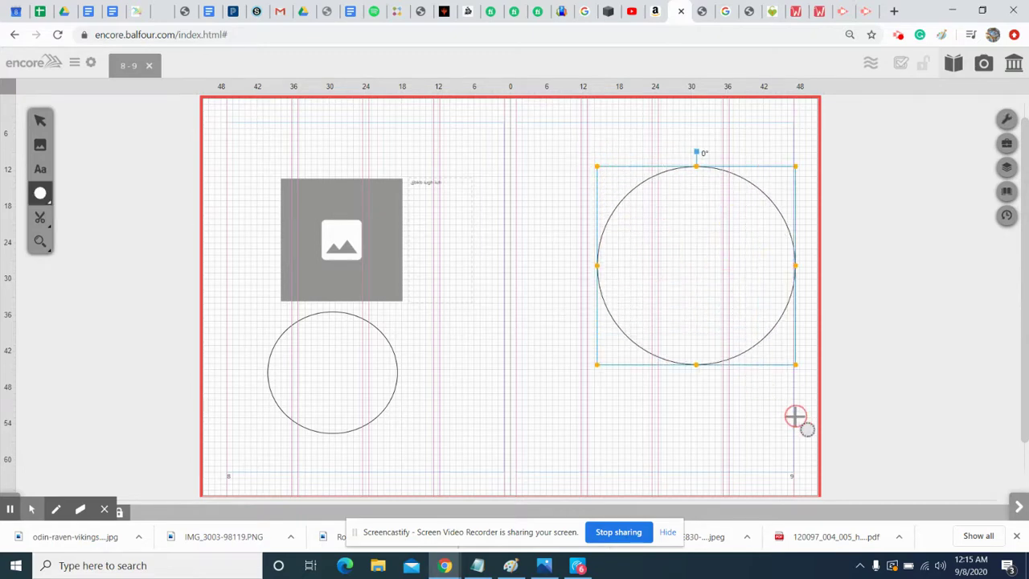
- Draw a five-sided polygon across the spread's center, closing it on its first corner
left_click(46, 198)
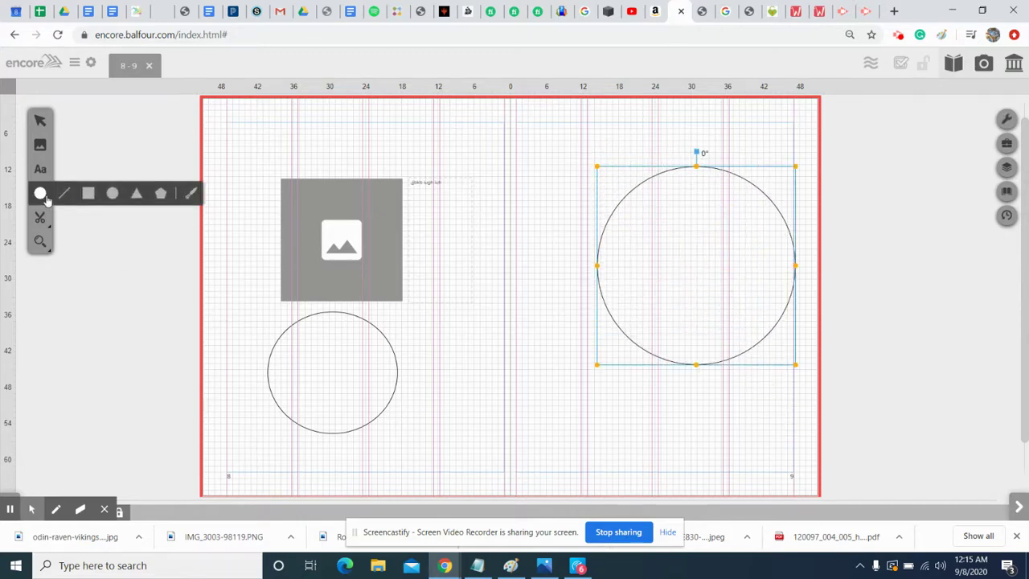
left_click(161, 195)
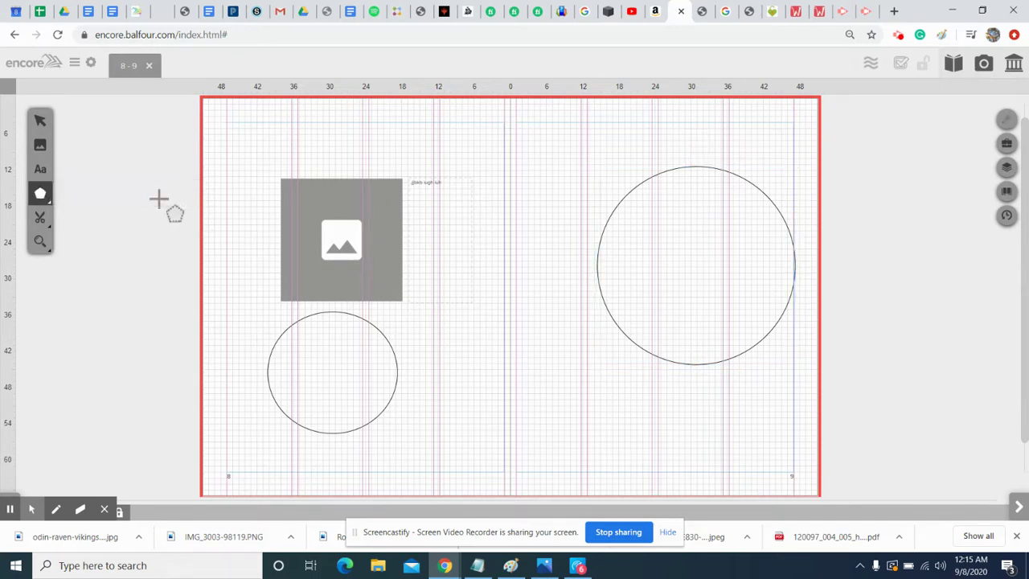
left_click(457, 146)
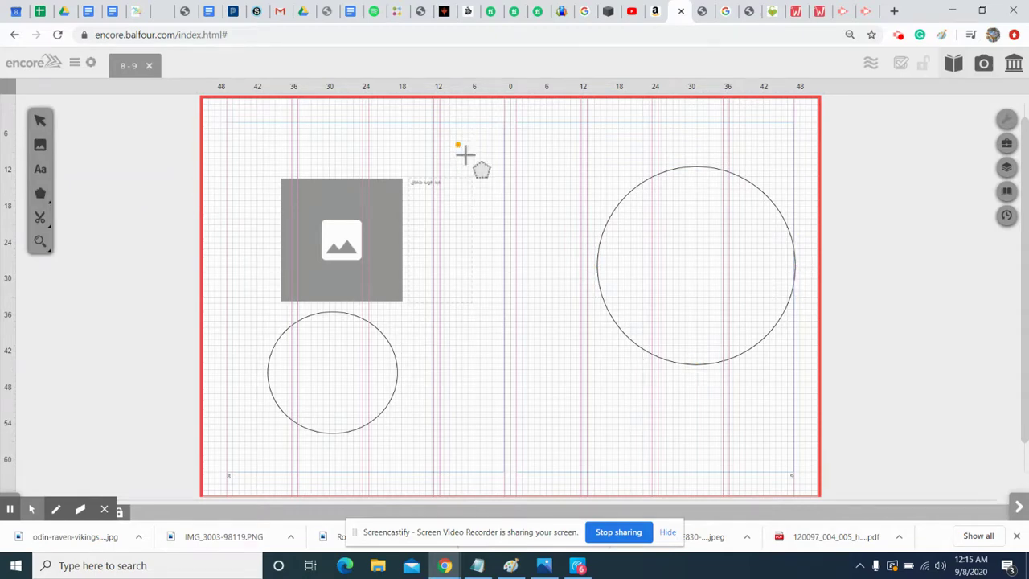
left_click(581, 279)
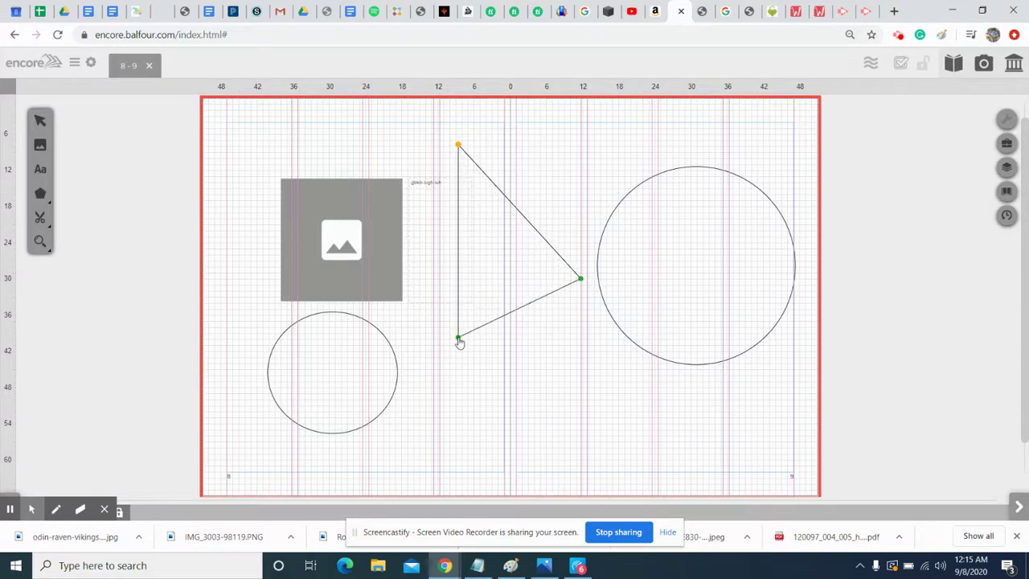
left_click(367, 270)
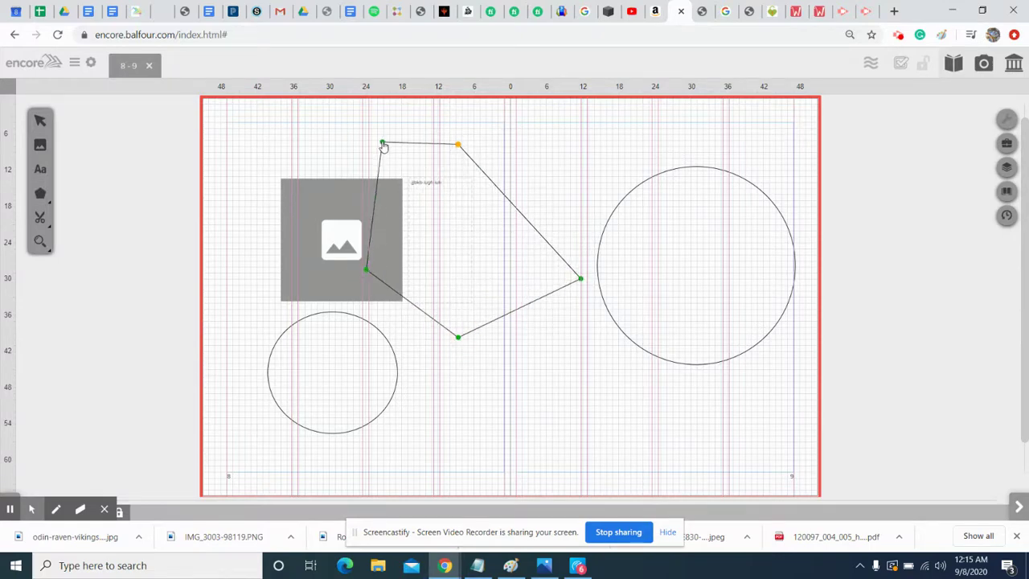
left_click(382, 142)
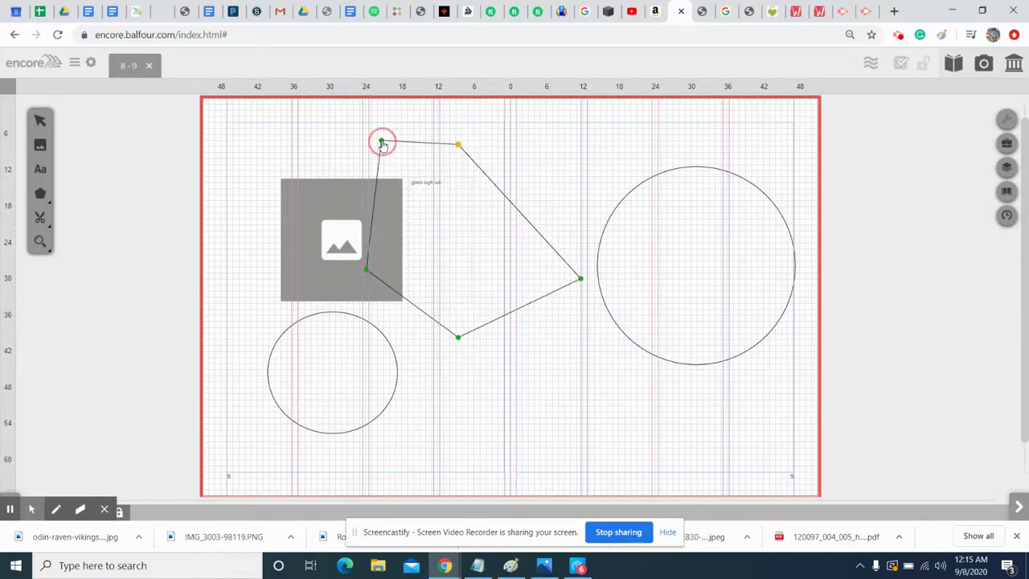
left_click(458, 146)
left_click(44, 224)
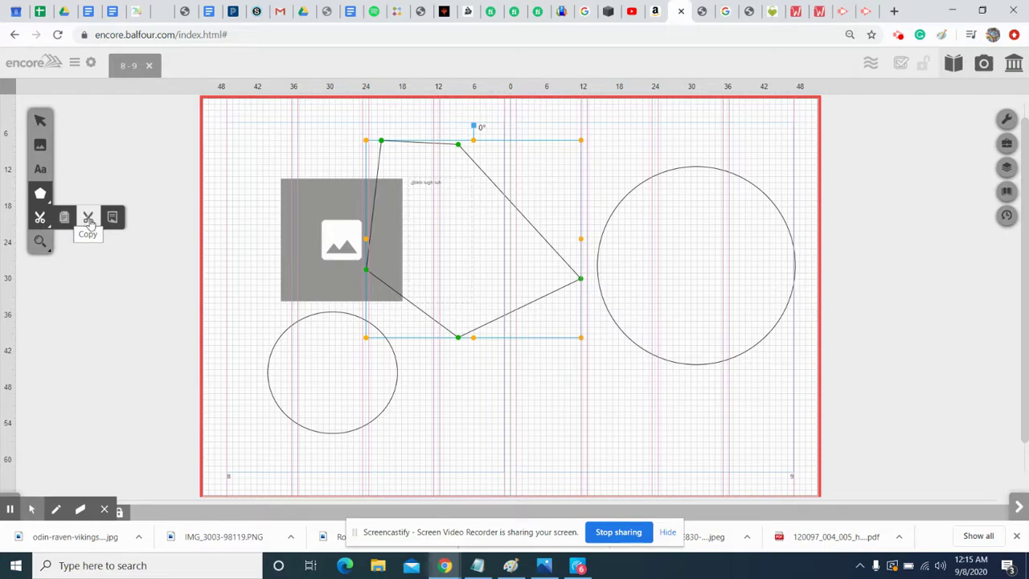
- Move the pentagon up and right, then show its Properties with Fill Color expanded
left_click(43, 248)
mouse_move(95, 245)
left_mouse_down()
mouse_move(110, 243)
mouse_move(94, 247)
left_mouse_up()
left_click(402, 269)
left_click(39, 120)
left_click_drag(502, 270, 529, 244)
left_click(1006, 120)
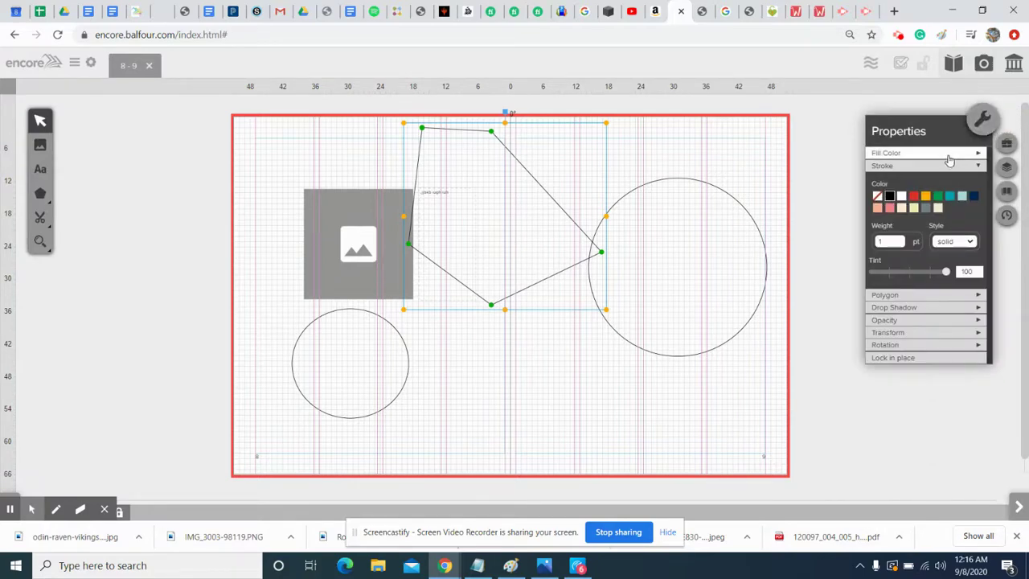
left_click(948, 153)
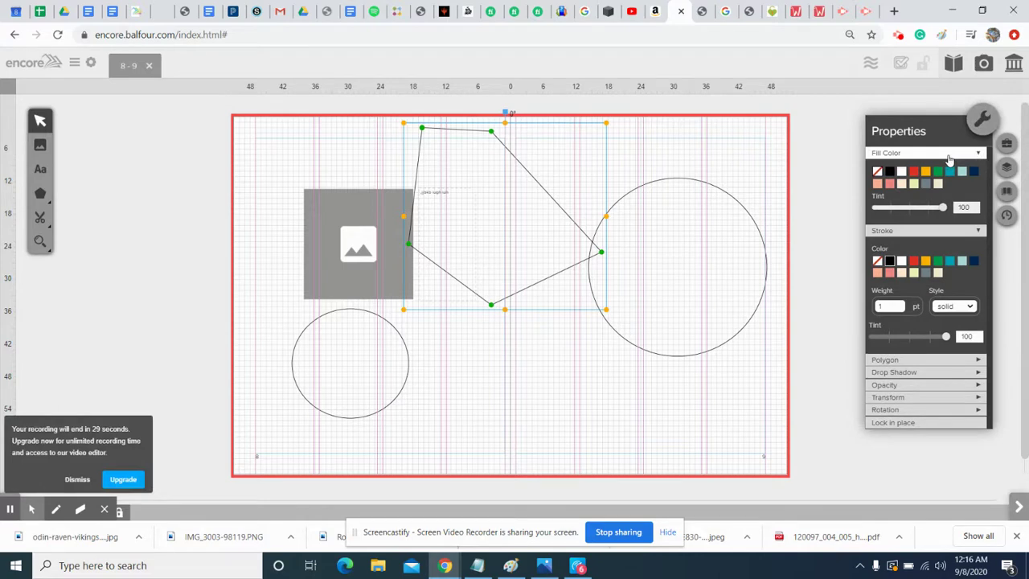